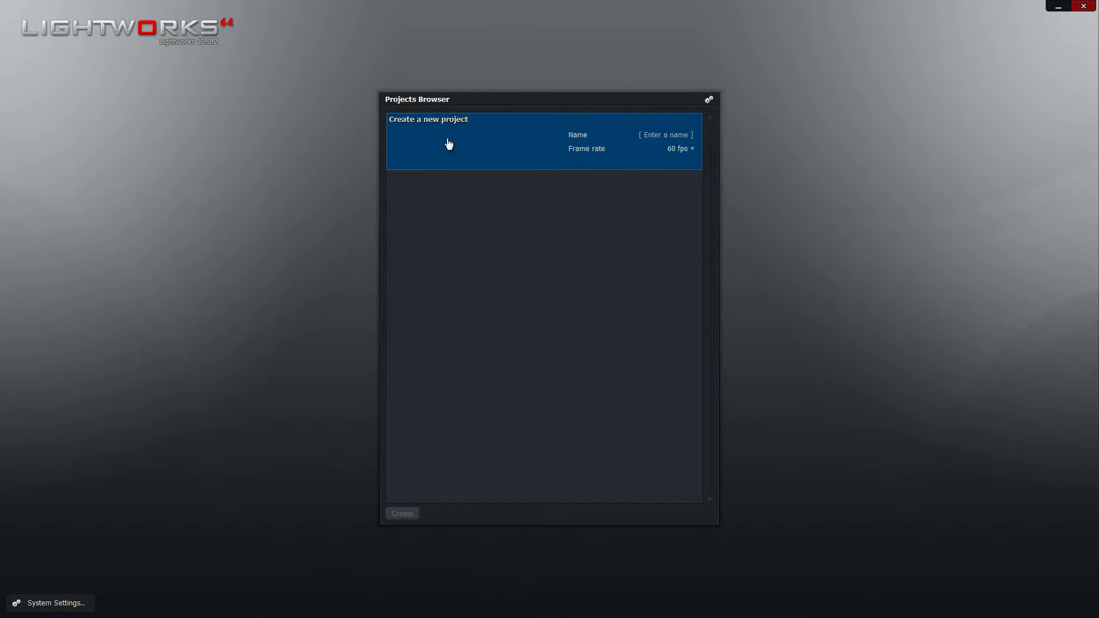
- Create a new project named 'YouTube', keeping the frame rate at 60 fps
click(679, 135)
text(You)
text(Tube)
click(685, 149)
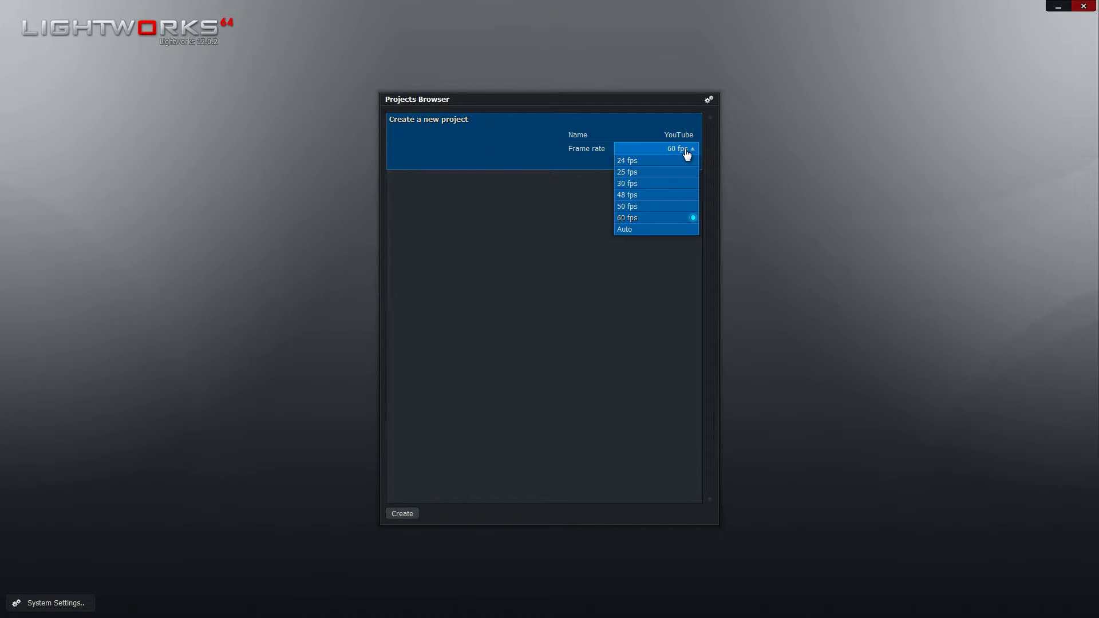
click(686, 154)
click(679, 151)
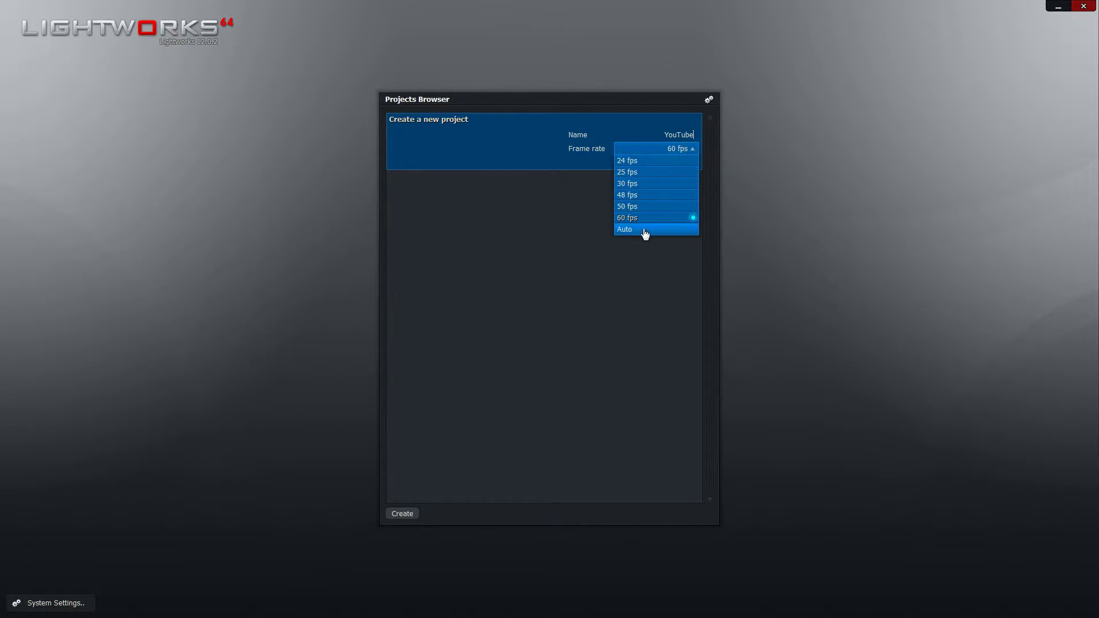
click(697, 153)
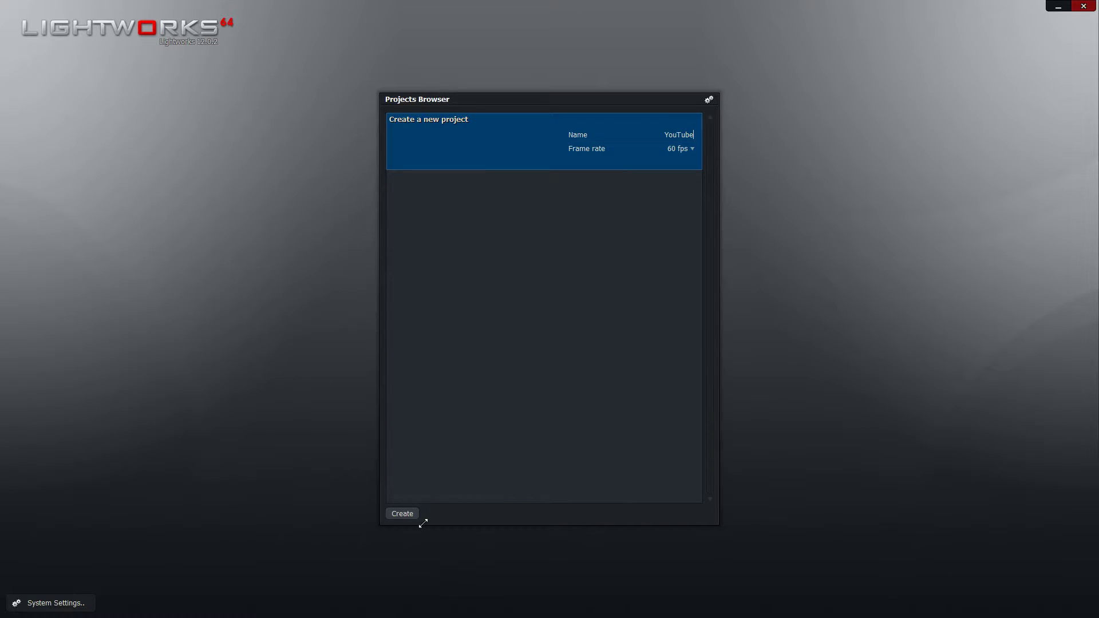
click(403, 514)
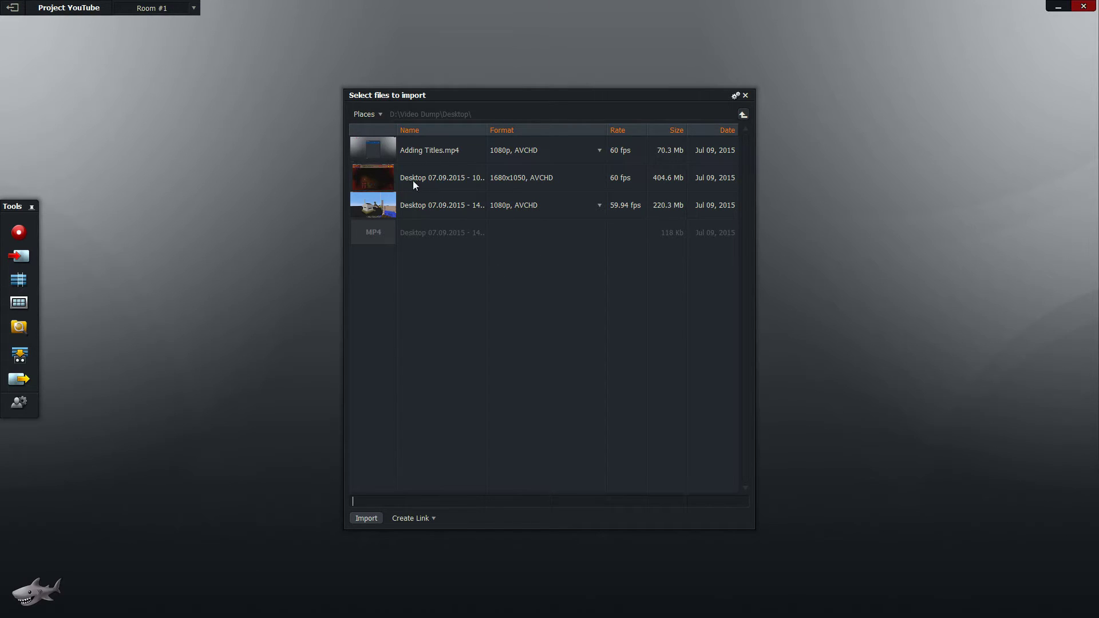
- Import the 1680x1050 'Desktop 07.09.2015' recording instead of the 1080p one
click(402, 212)
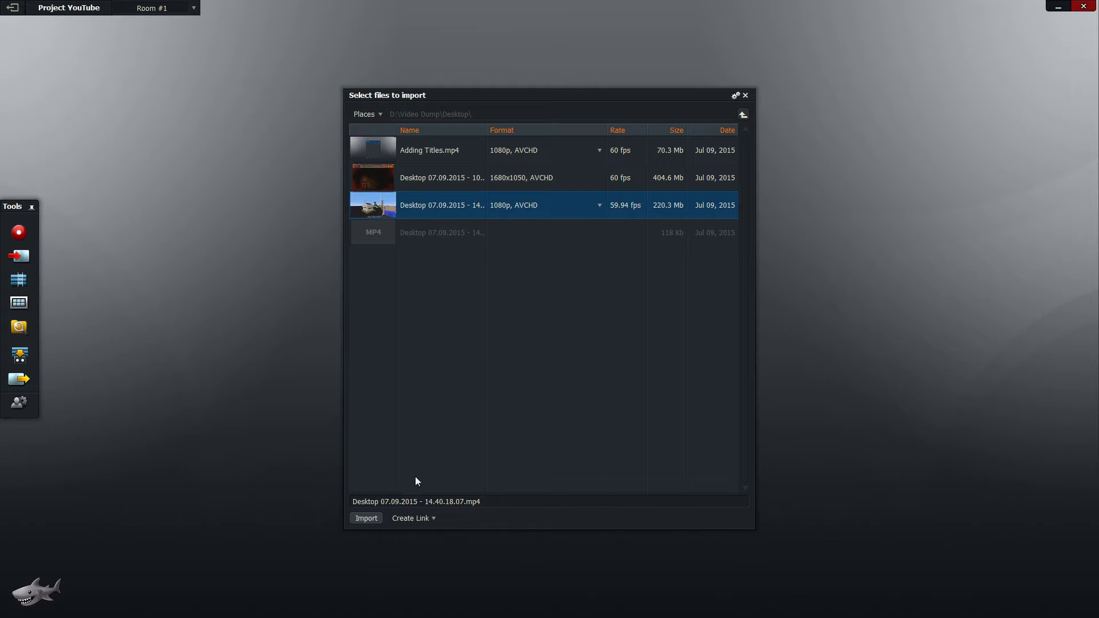
click(457, 175)
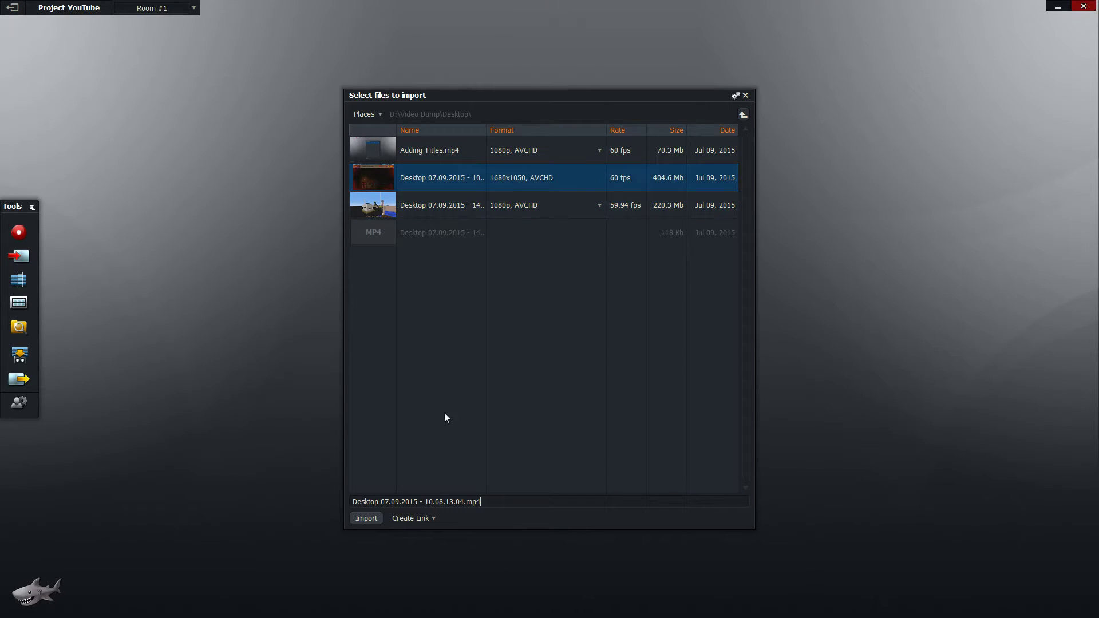
click(366, 519)
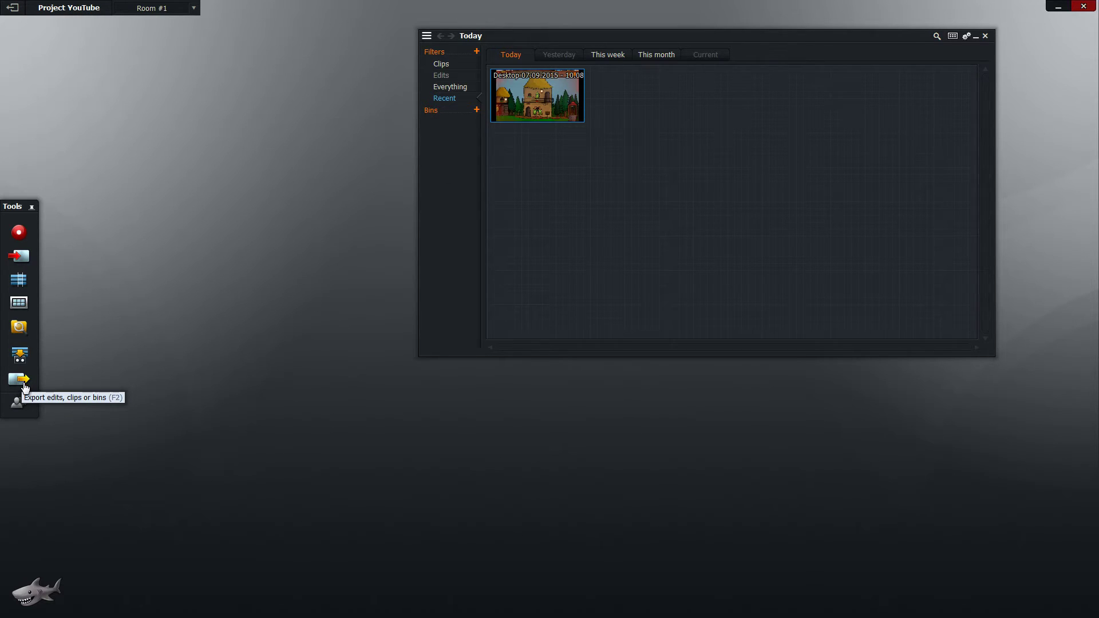
click(22, 383)
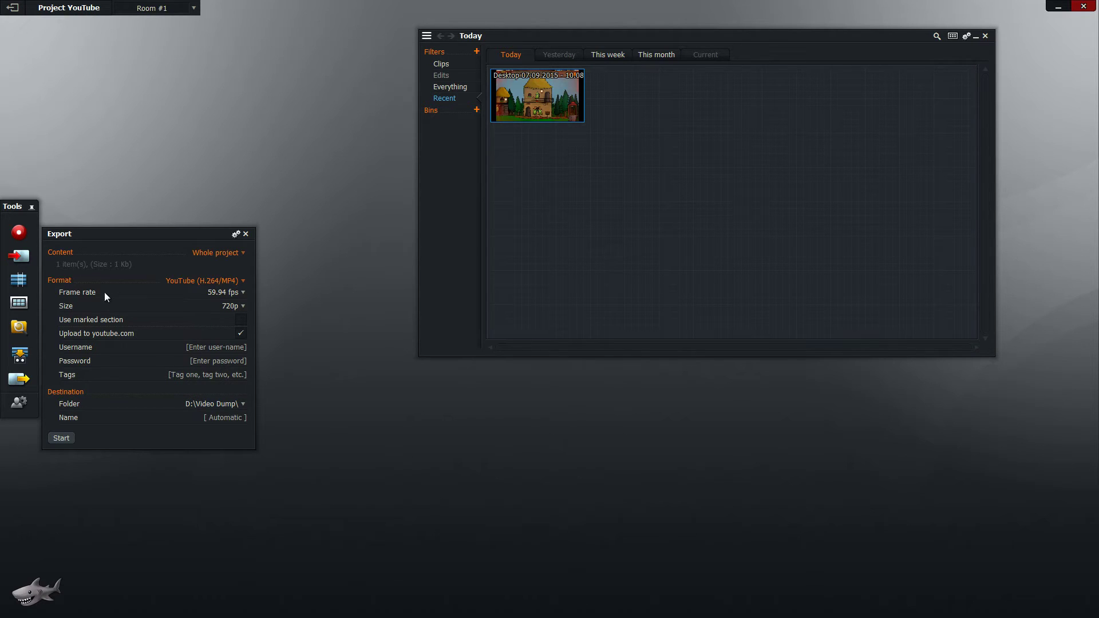